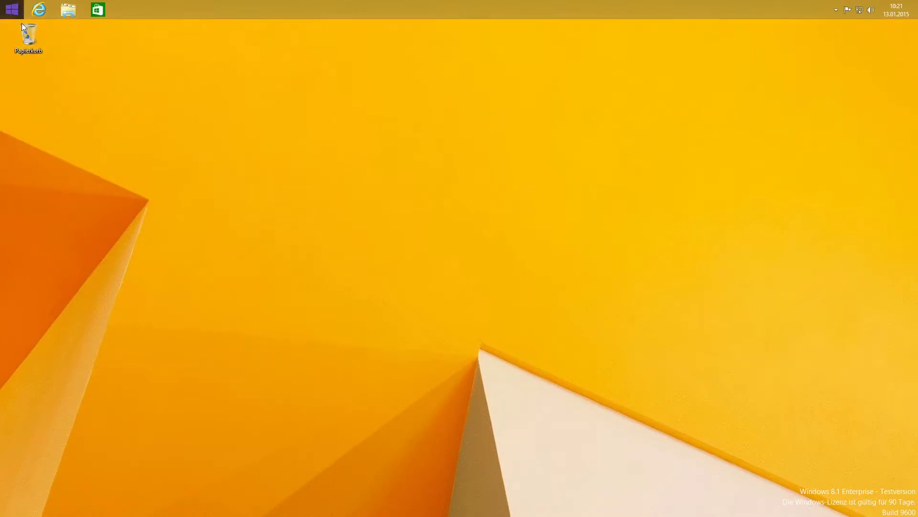
Step: From the Start screen, go to PC settings > Konten > Weitere Konten
left_click(9, 8)
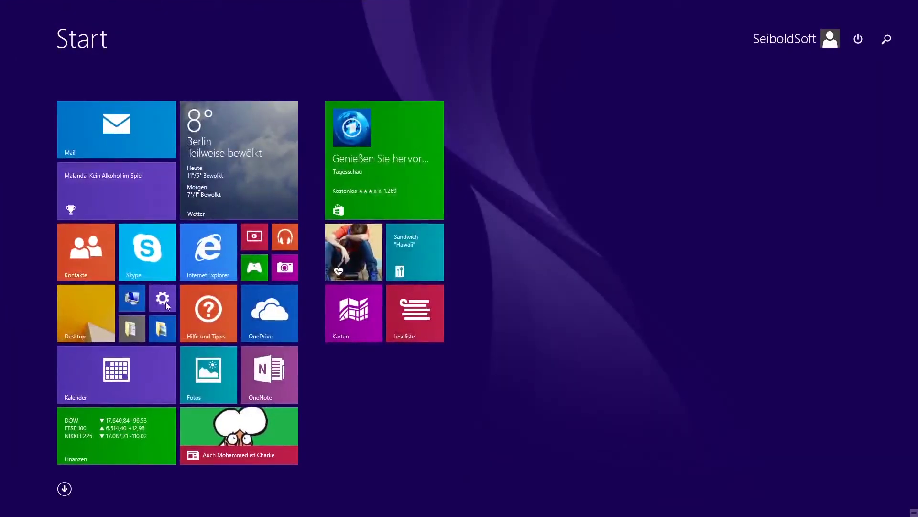
left_click(158, 307)
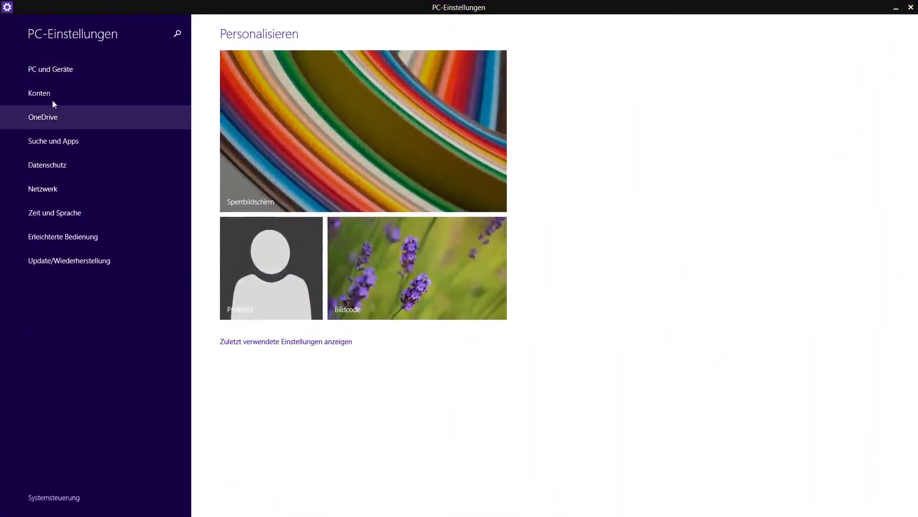
left_click(54, 94)
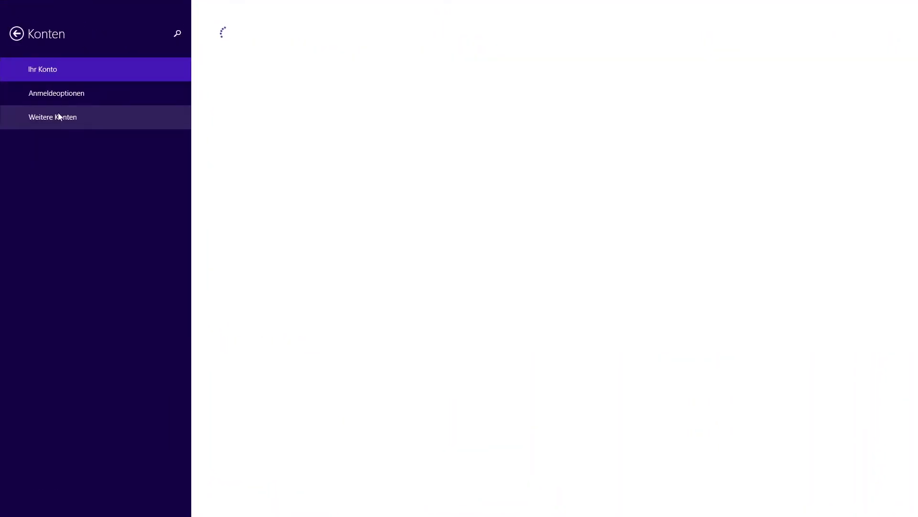
left_click(63, 118)
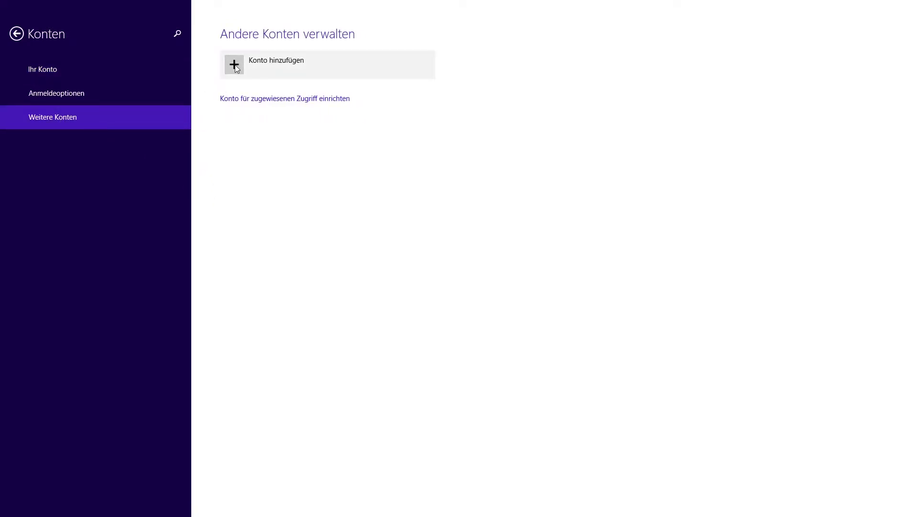
Step: Start adding an account and choose 'Ohne Microsoft-Konto anmelden (nicht empfohlen)', skipping the child account setup
left_click(237, 73)
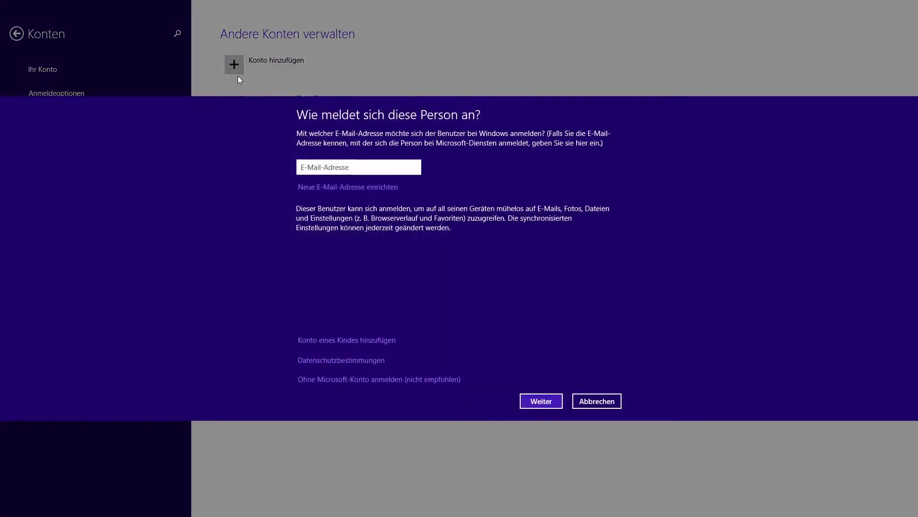
left_click(383, 340)
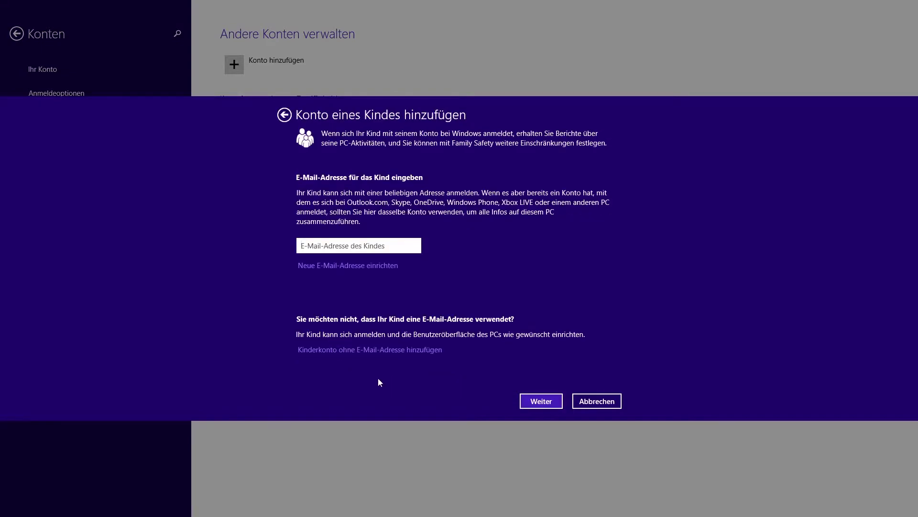
left_click(593, 403)
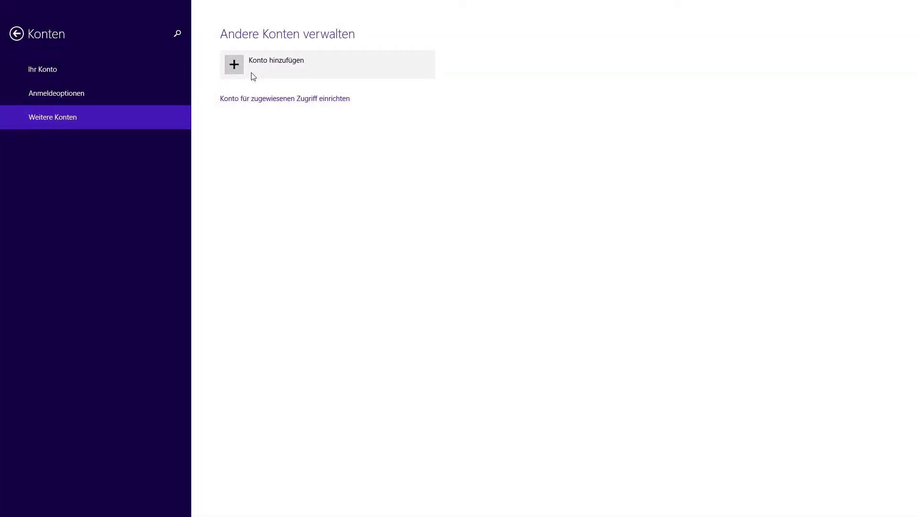
left_click(252, 73)
left_click(324, 380)
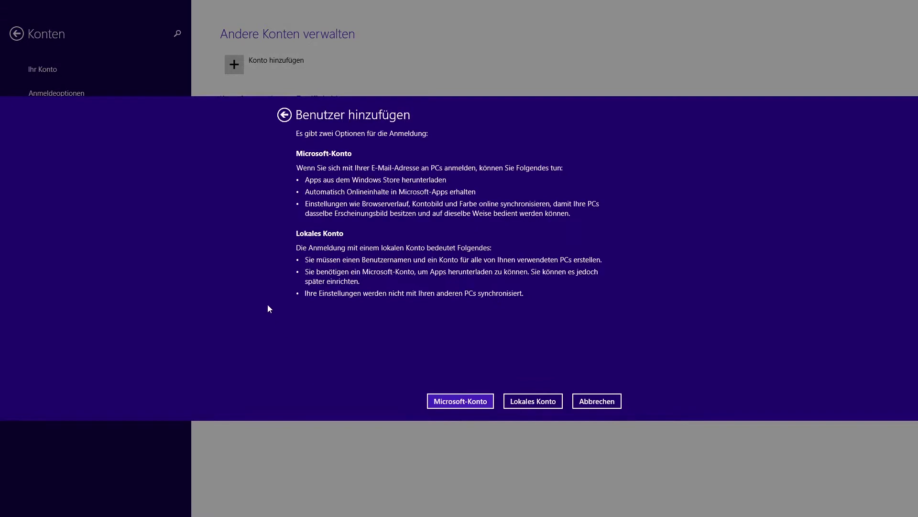
Step: Create local account 'Nutzer1' with a password, confirmation and password hint, then finish
left_click(533, 401)
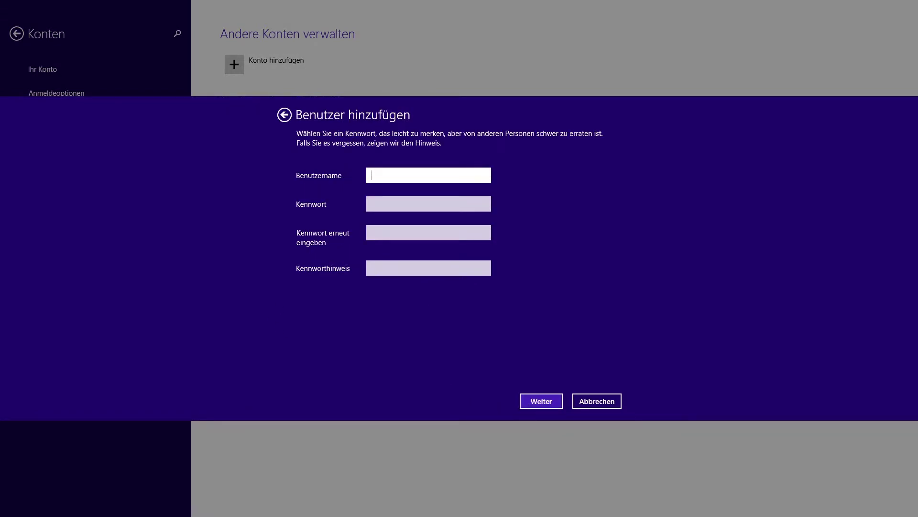
type("Nutzer1")
left_click(371, 203)
type("••••••")
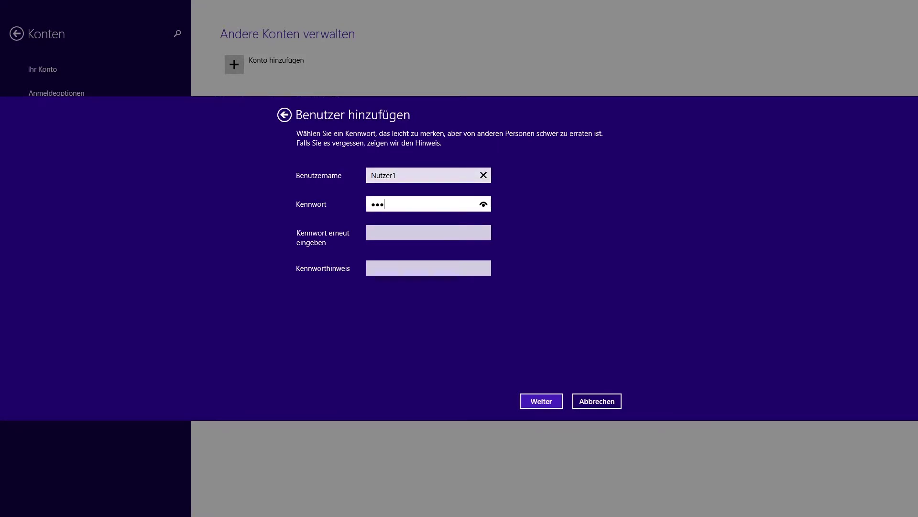
left_click(372, 232)
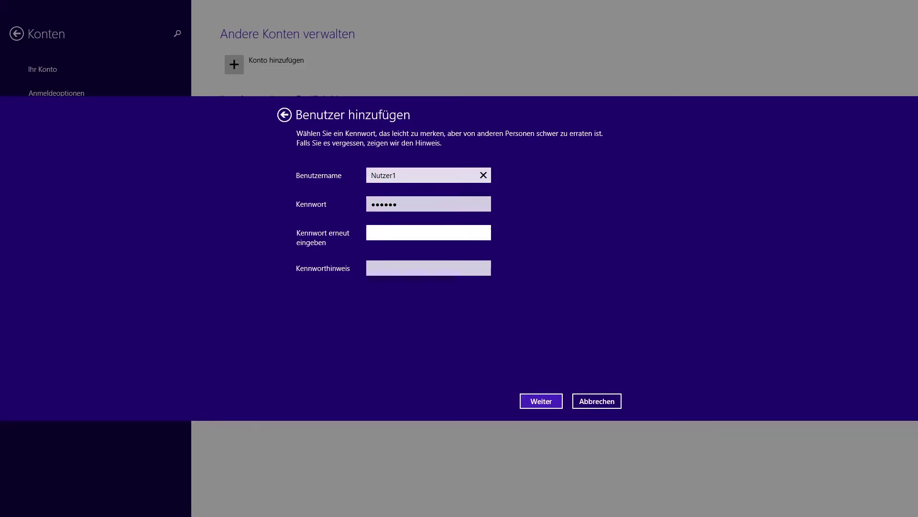
type("••••••")
left_click(372, 268)
type("nutzer")
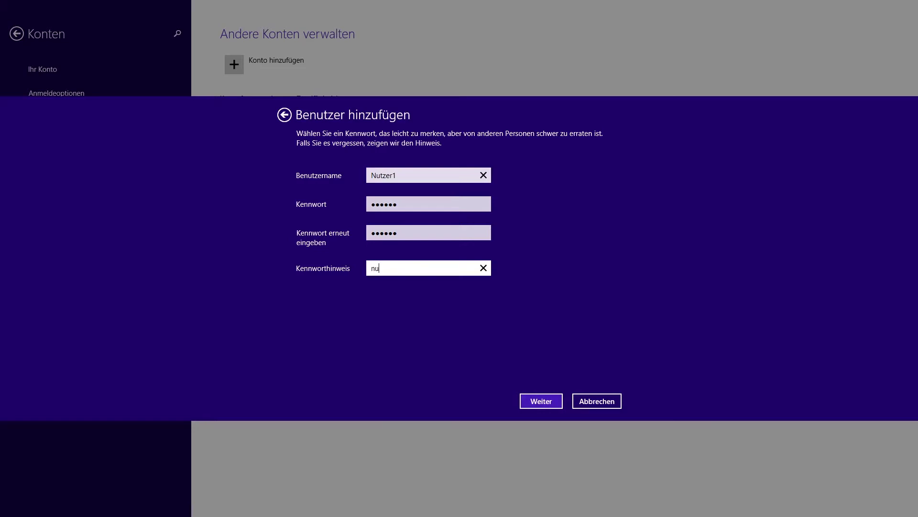
left_click(540, 404)
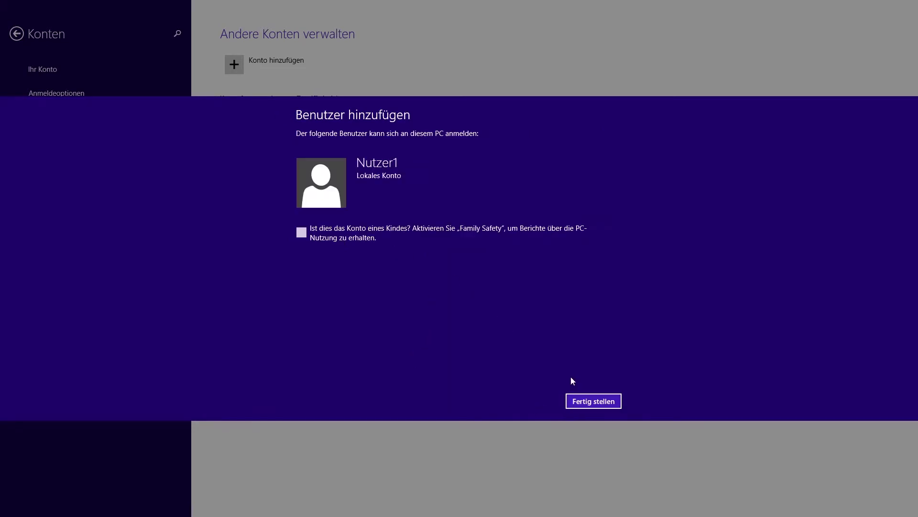
left_click(588, 405)
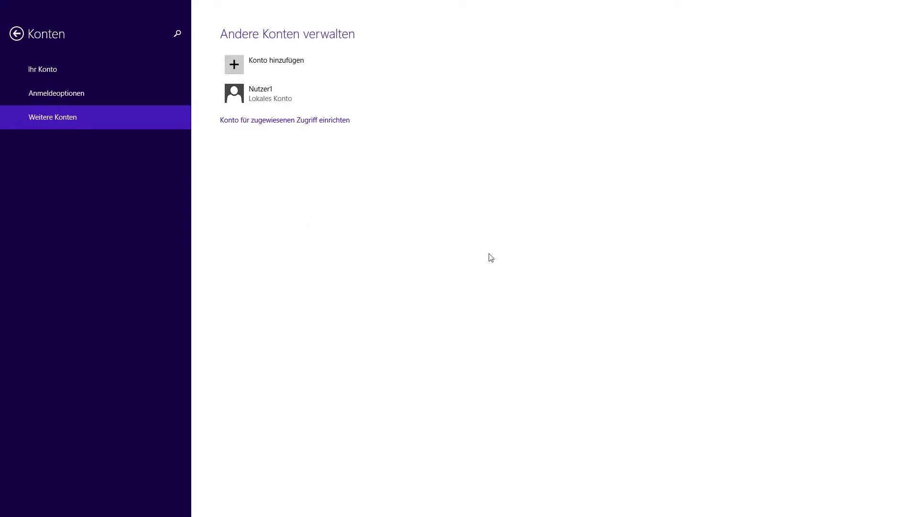
Step: Sign out, sign back in as Nutzer1 with its password, and launch Internet Explorer
left_click(18, 36)
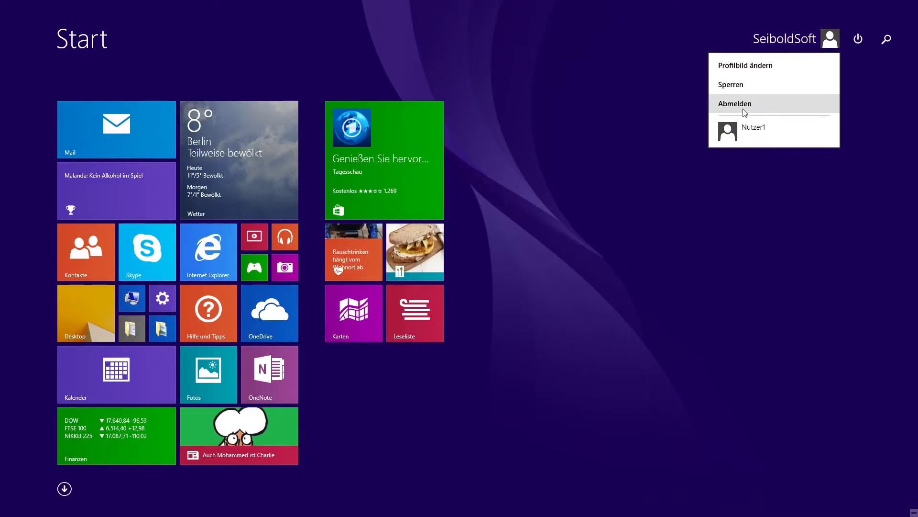
left_click(743, 106)
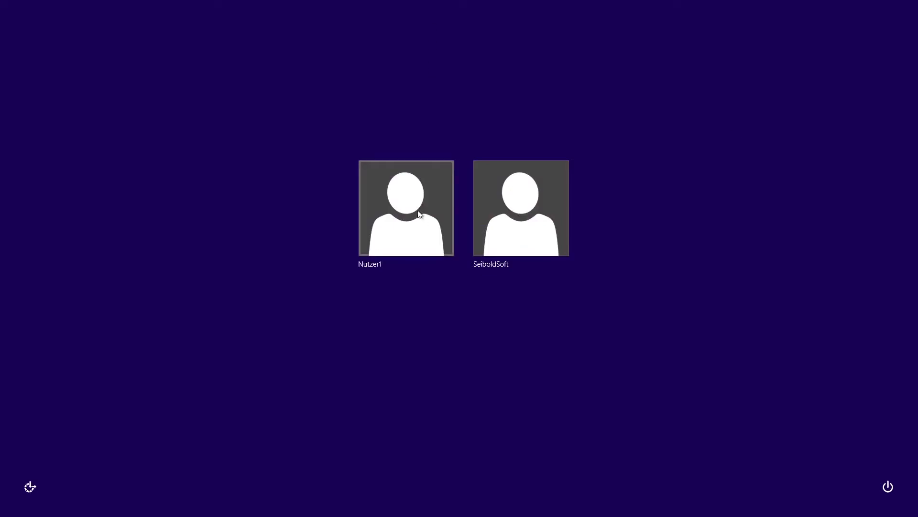
left_click(406, 215)
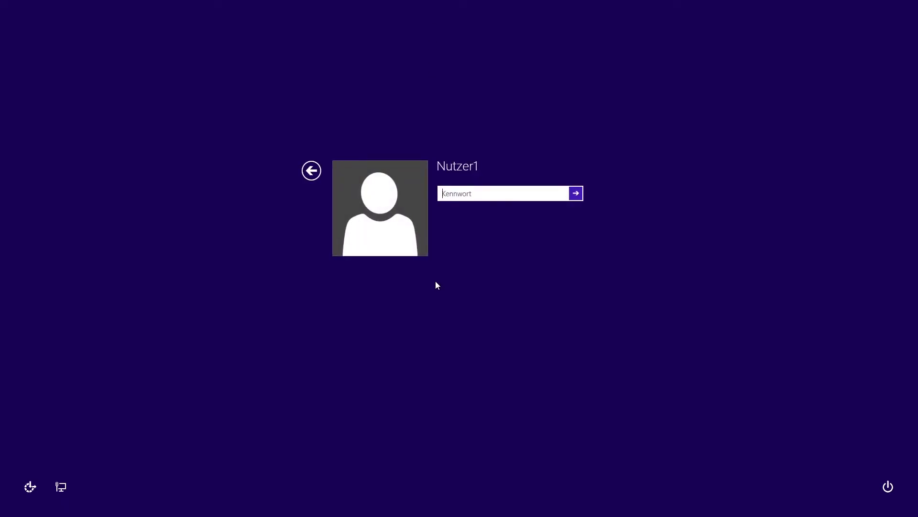
type("1234")
key("Return")
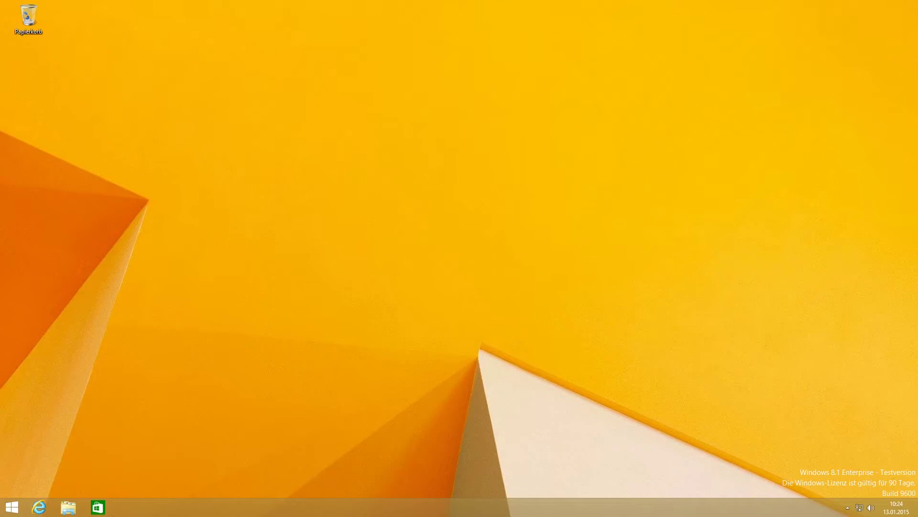
left_click(38, 507)
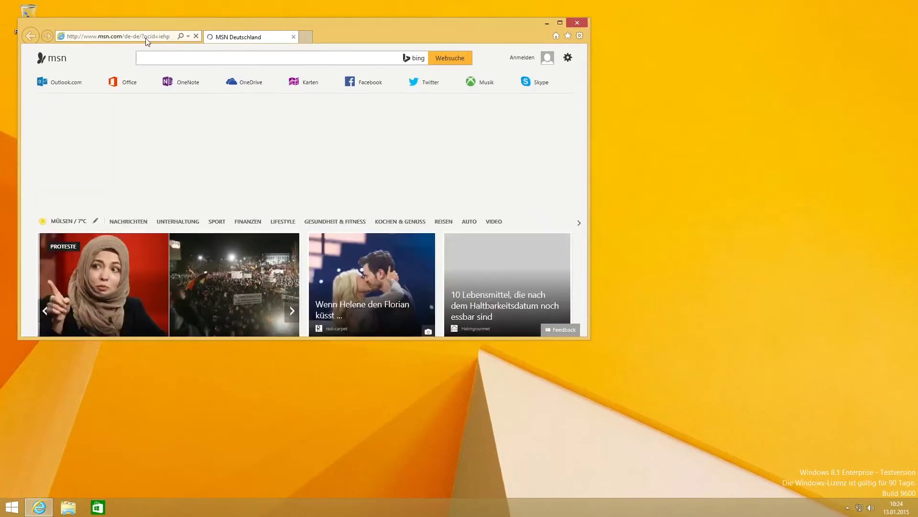
Step: Navigate Internet Explorer to the pasted google-security-research Issue 123 address
left_click(143, 37)
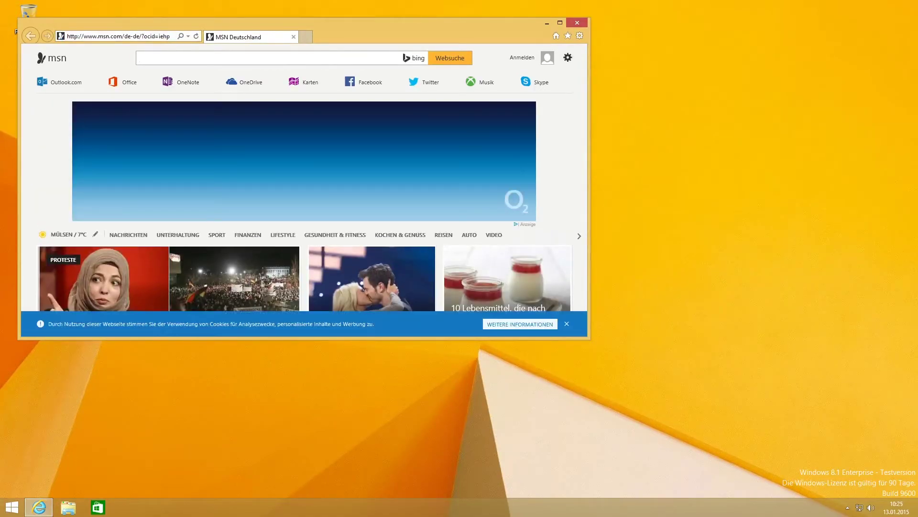
key("ctrl+a")
type("https://code.google.com/p/google-security-research/issues/detail?id=123")
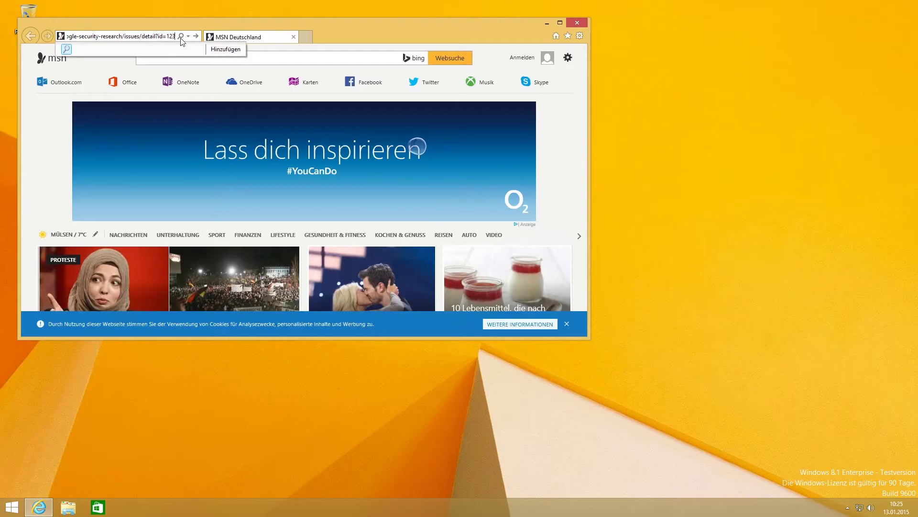
left_click(199, 37)
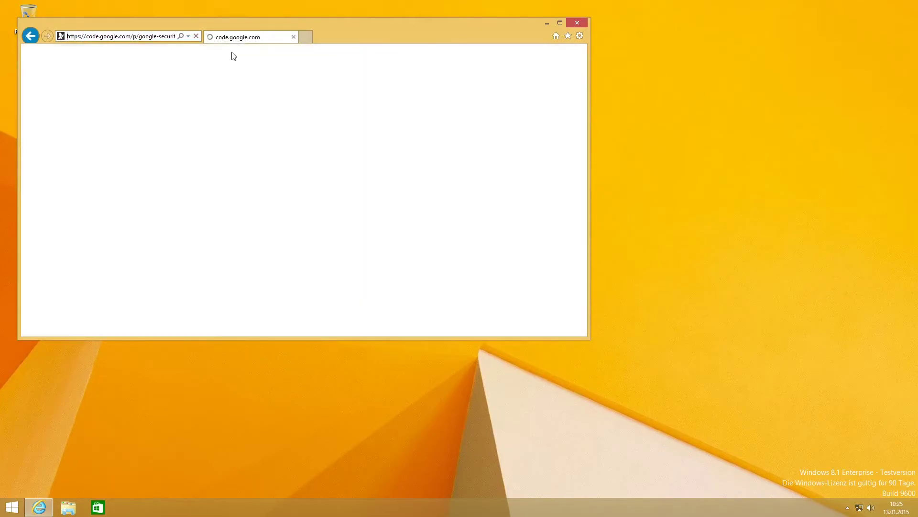
Step: Maximize the window and download the attached set_temp.bat, saving it to disk
double_click(407, 32)
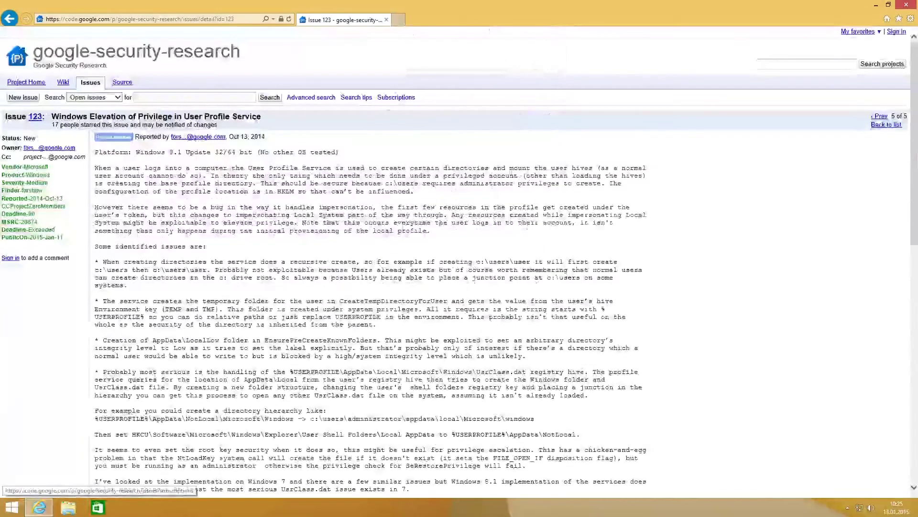
scroll(325, 240, "down", 10)
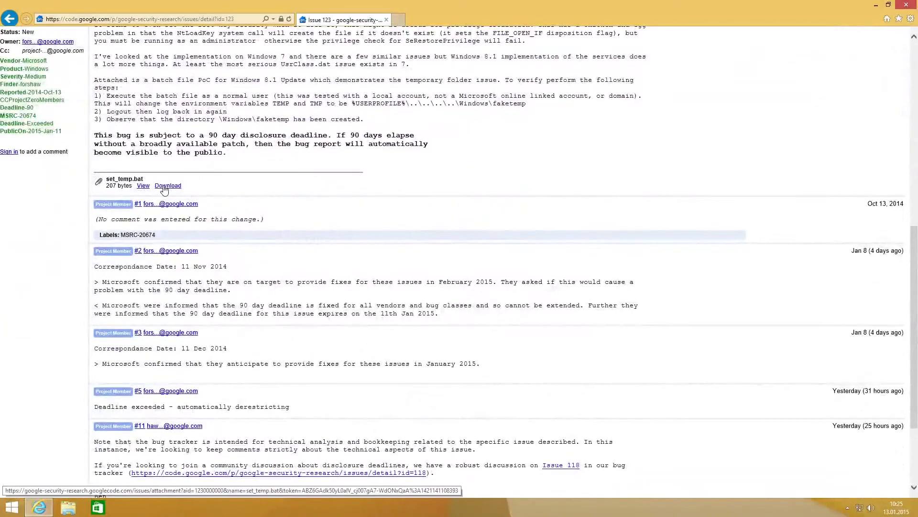
left_click(165, 187)
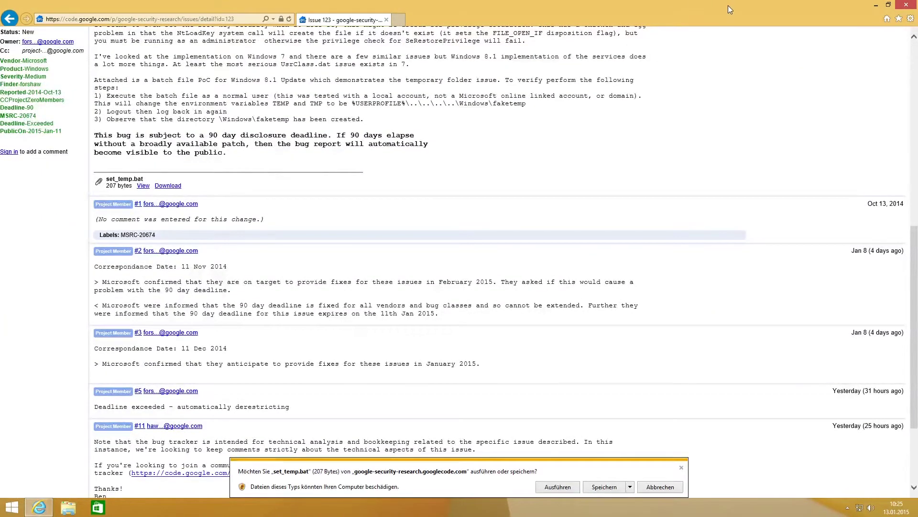
left_click(595, 488)
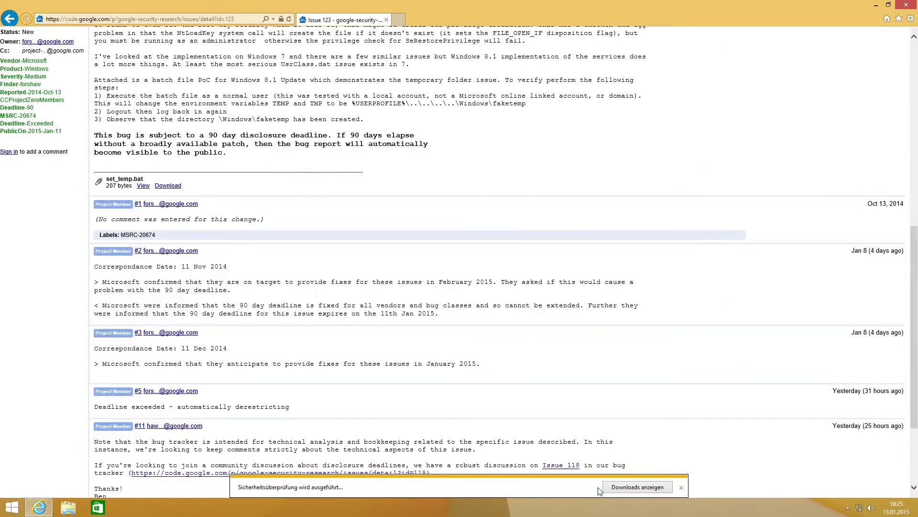
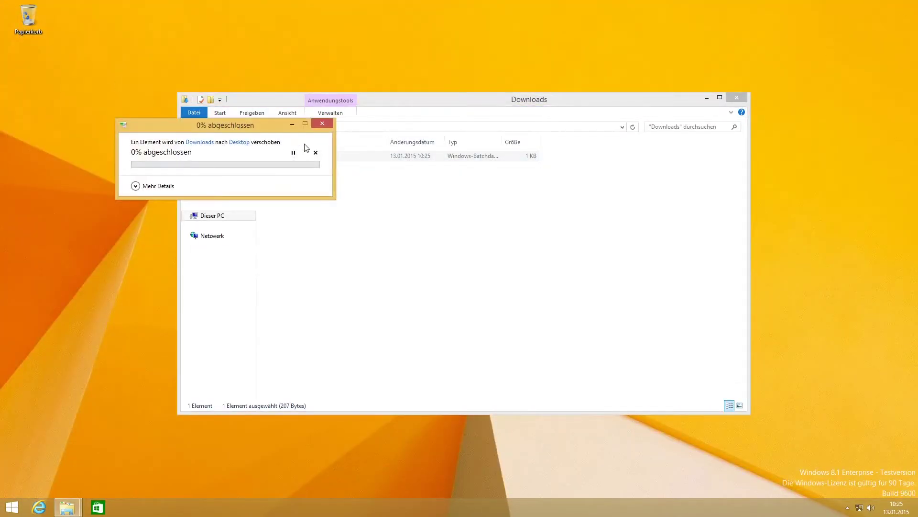
Step: Close the Downloads Explorer window, leaving set_temp.bat as an icon on the desktop
left_click(737, 98)
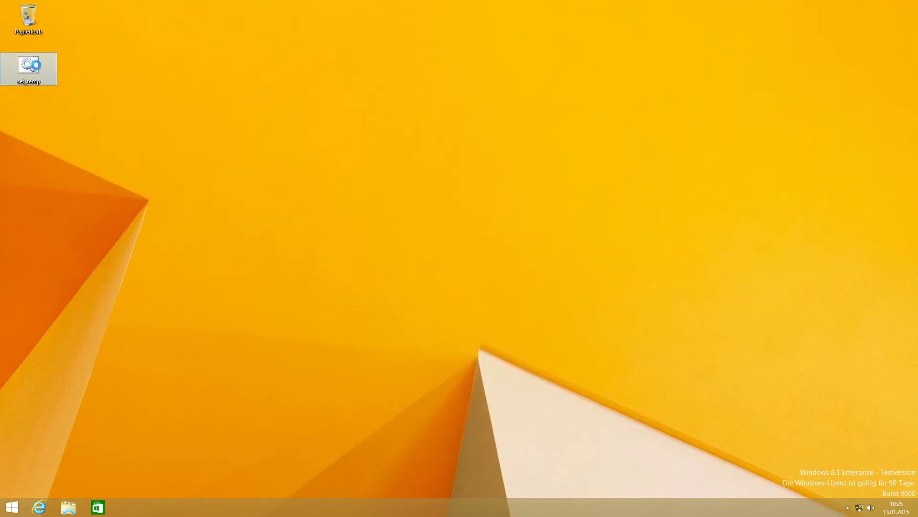
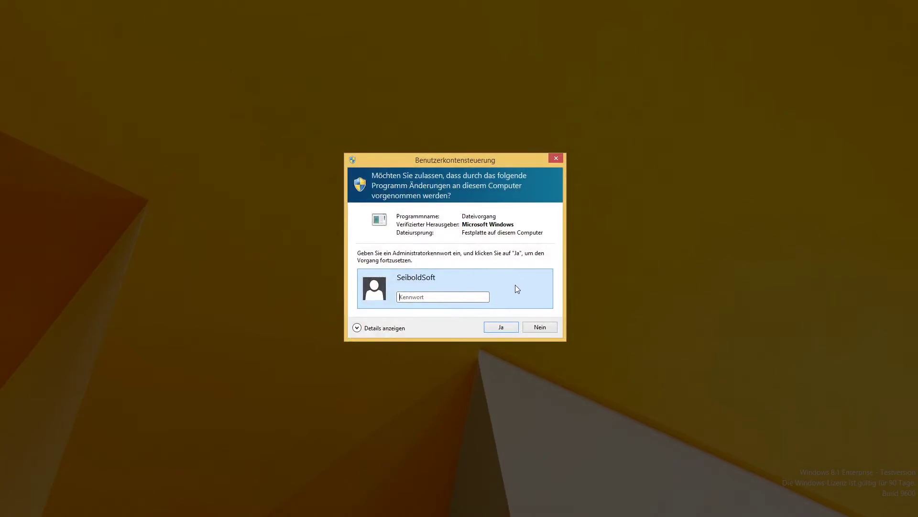
Step: Enter and submit the administrator password twice in the Dateivorgang prompt, then reveal Details anzeigen
type("•••")
left_click(495, 324)
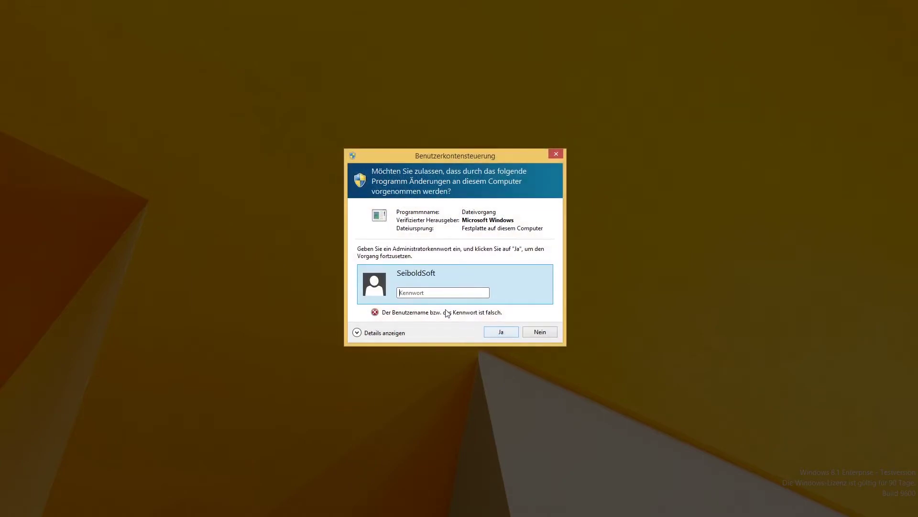
type("••••")
left_click(500, 333)
left_click(381, 333)
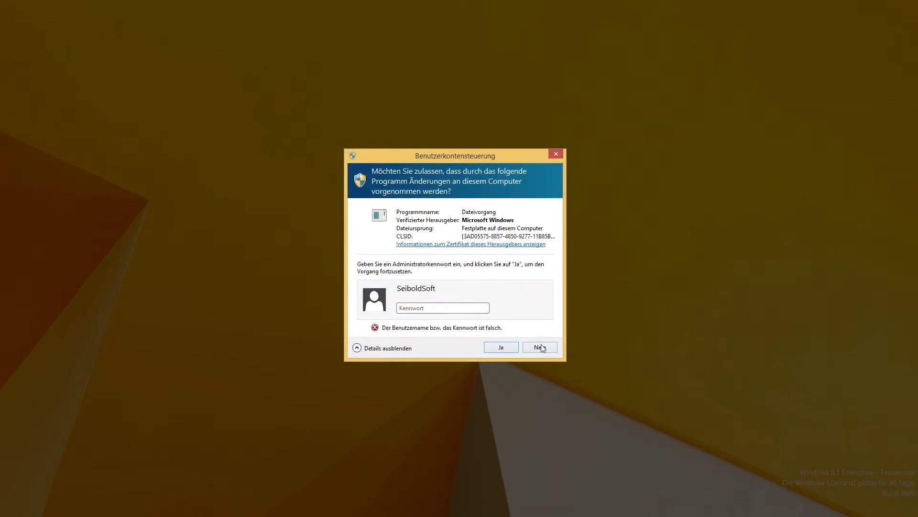
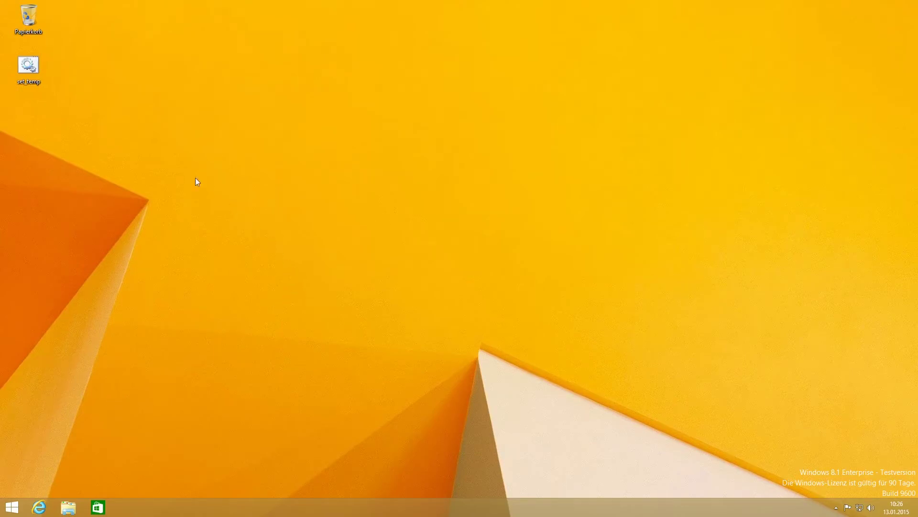
Step: Run set_temp.bat from the desktop, accepting the unknown-publisher security warning with Ausführen
double_click(40, 60)
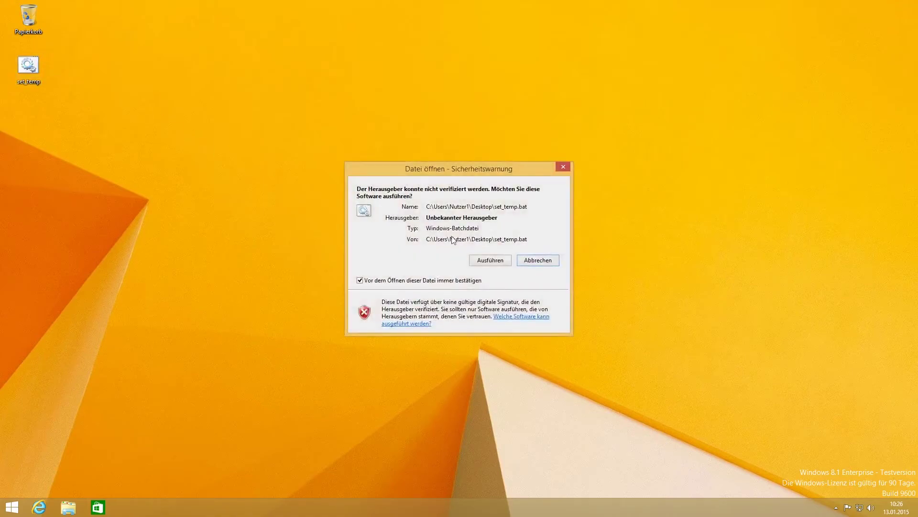
left_click(488, 261)
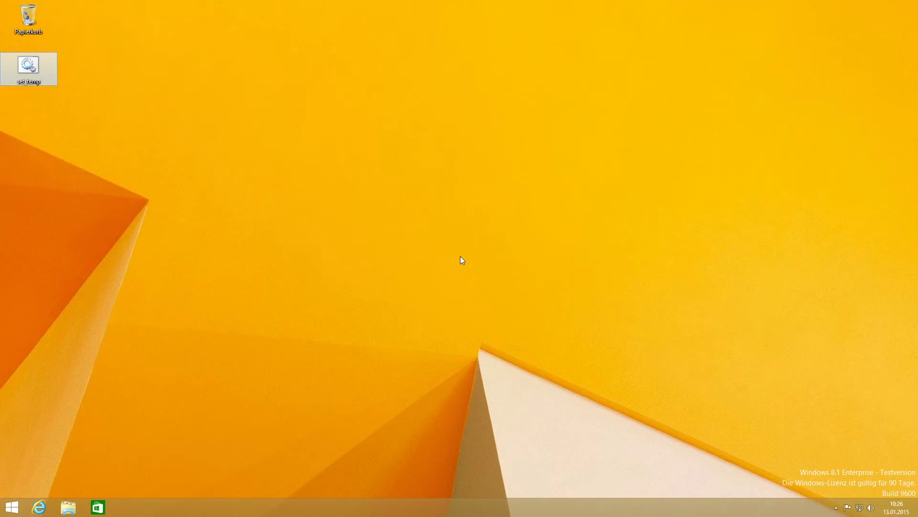
Step: Sign out via Start's Herunterfahren oder abmelden > Abmelden, then log back in
right_click(12, 507)
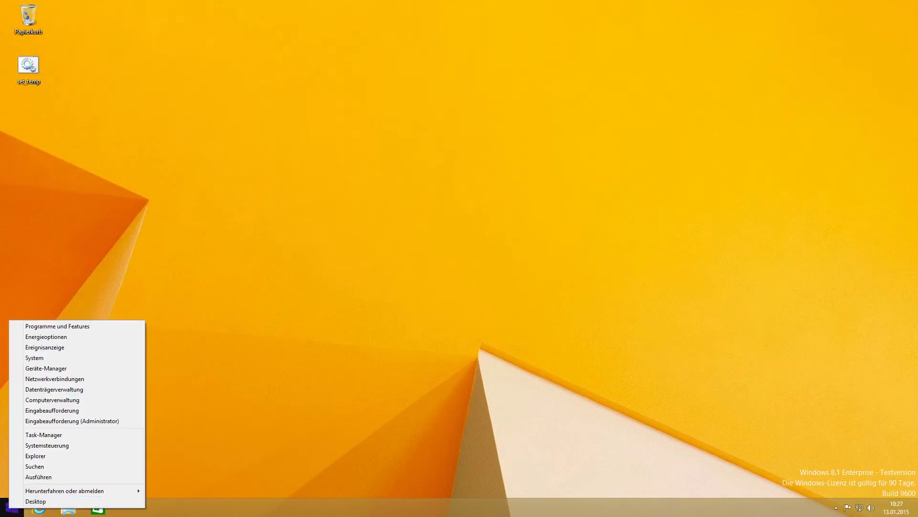
mouse_move(46, 490)
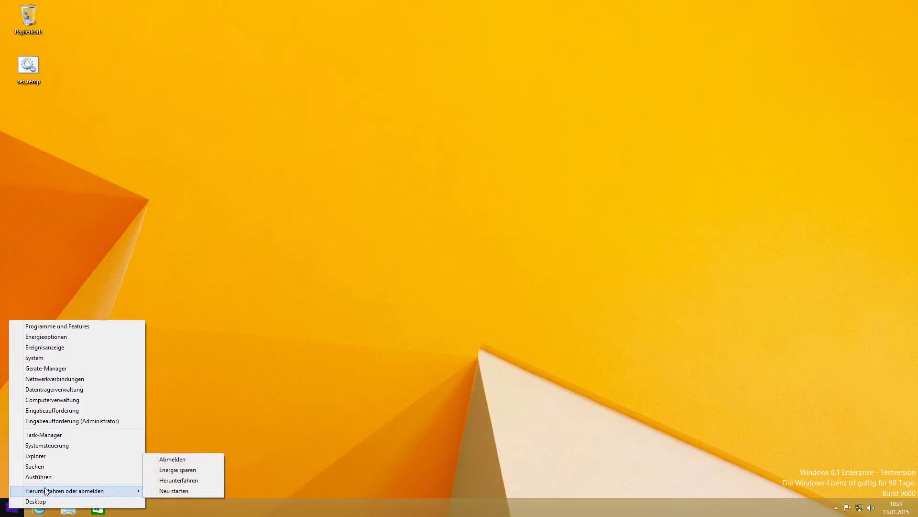
left_click(162, 460)
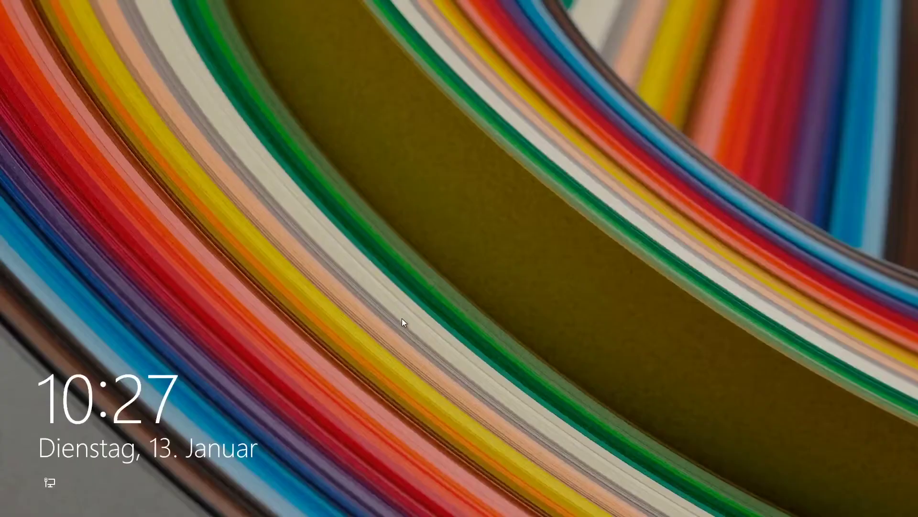
left_click(576, 193)
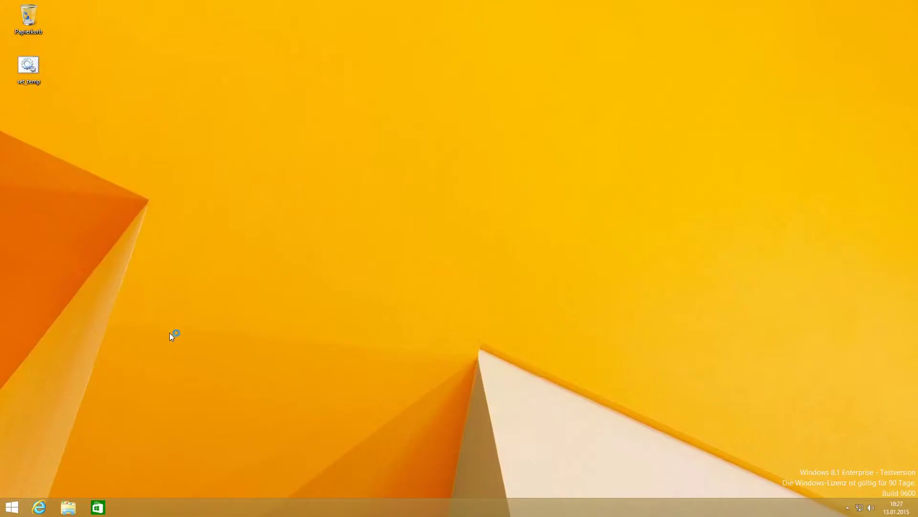
Step: Browse in File Explorer to C:\Windows\faketemp and confirm it holds 0 items
left_click(64, 510)
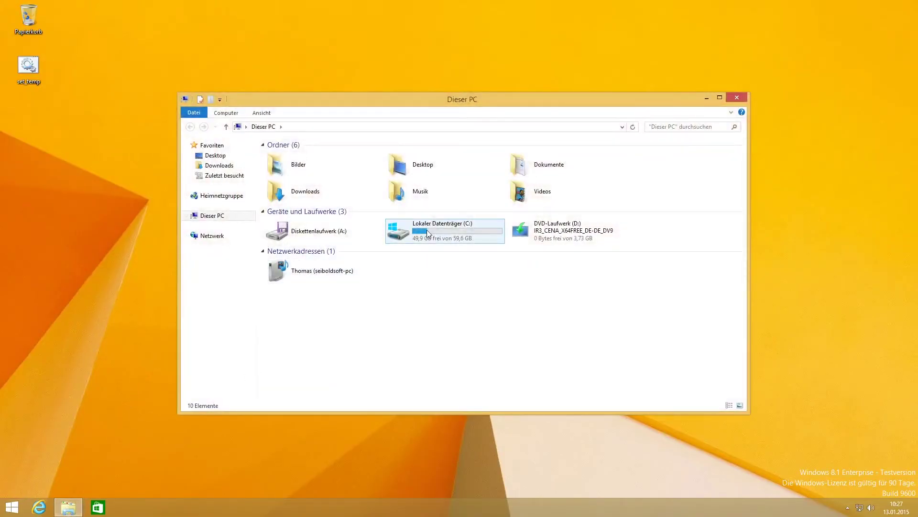
double_click(427, 229)
left_click(298, 200)
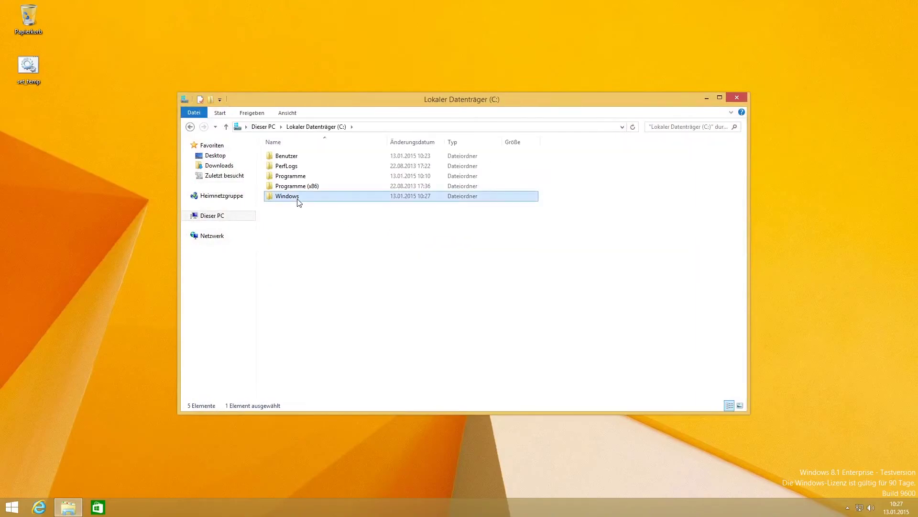
double_click(298, 200)
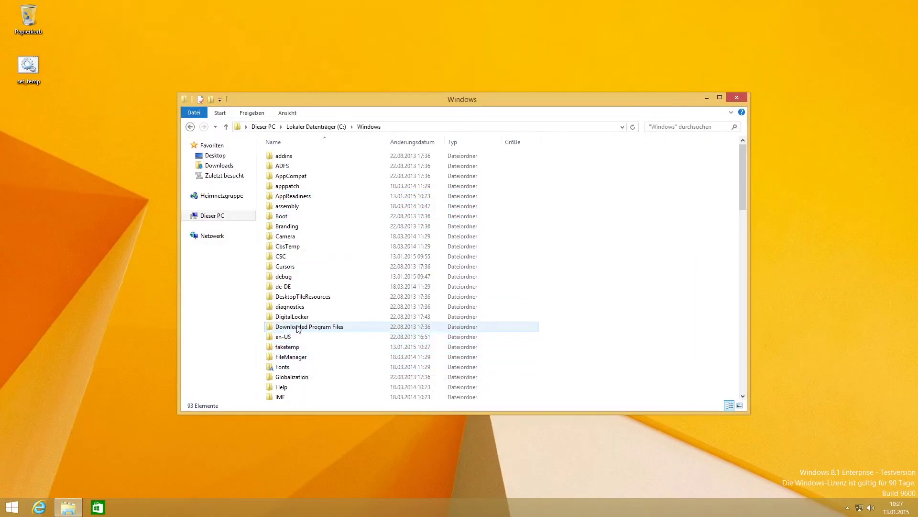
scroll(297, 328, "down", 1)
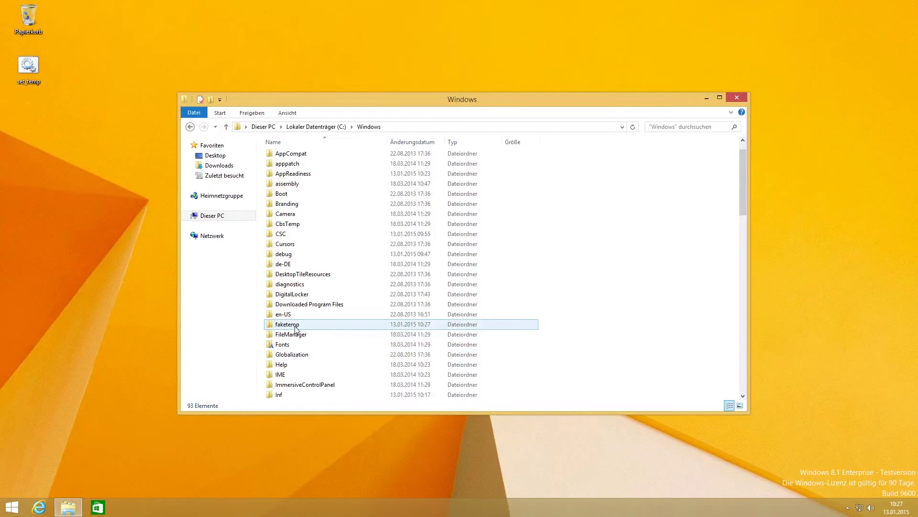
mouse_move(297, 328)
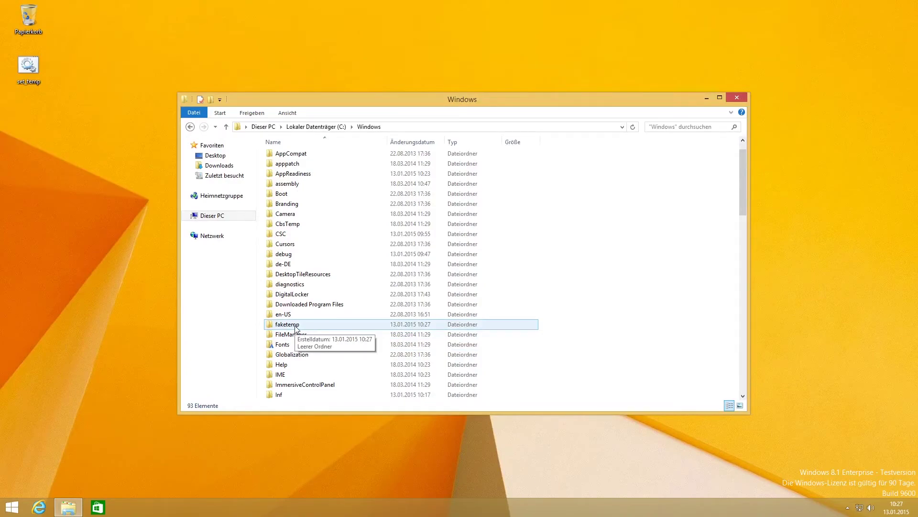
double_click(296, 328)
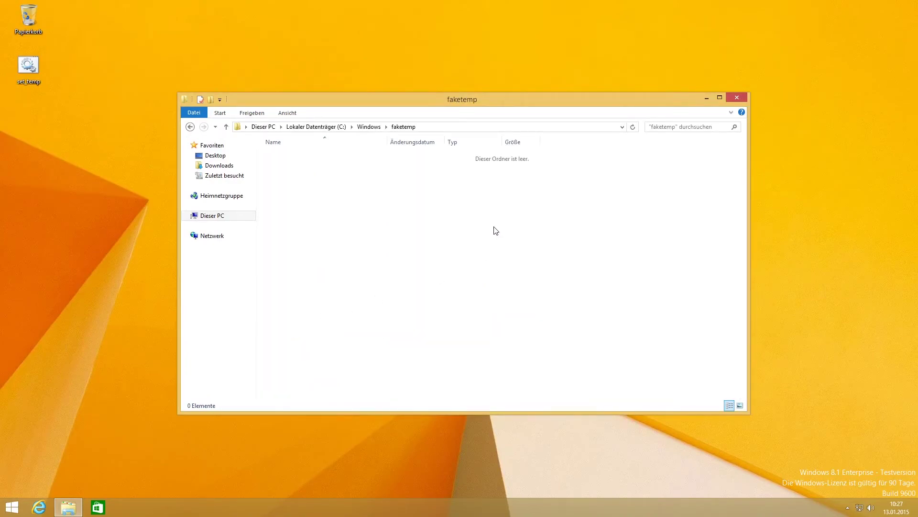
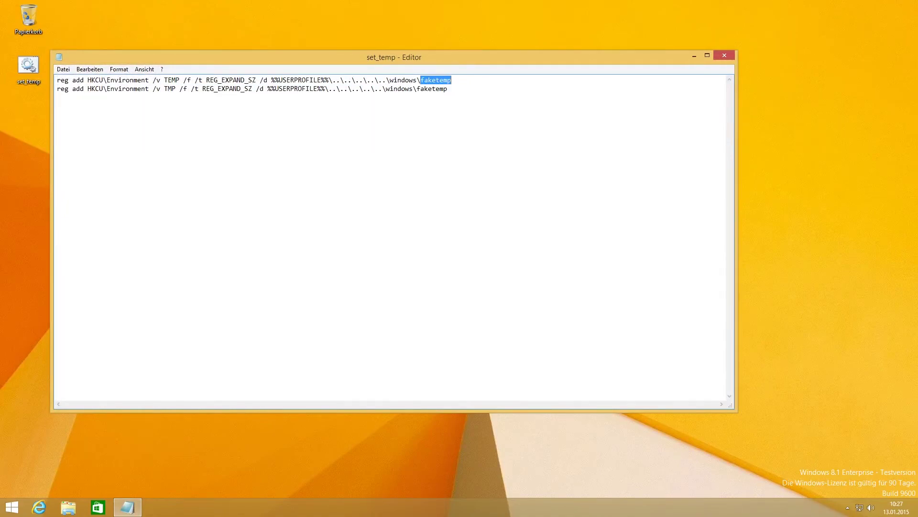
Step: Change both the TEMP and TMP paths in set_temp from faketemp to seiboldsoft
type("seiboldsoft")
key("BackSpace")
key("BackSpace")
key("BackSpace")
key("BackSpace")
key("BackSpace")
key("BackSpace")
key("BackSpace")
key("BackSpace")
key("BackSpace")
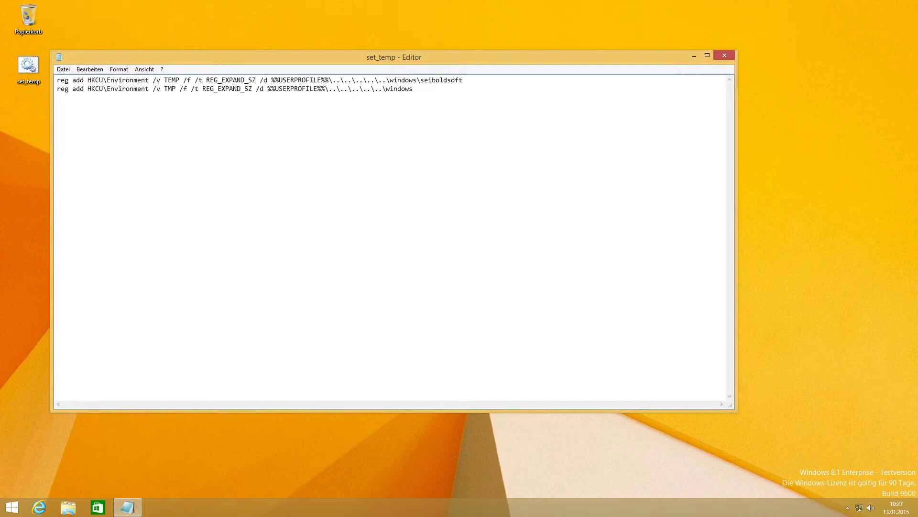
type("seiboldsoft")
Step: Save set_temp.bat on closing Editor, then run the batch file despite the security warning
left_click(724, 55)
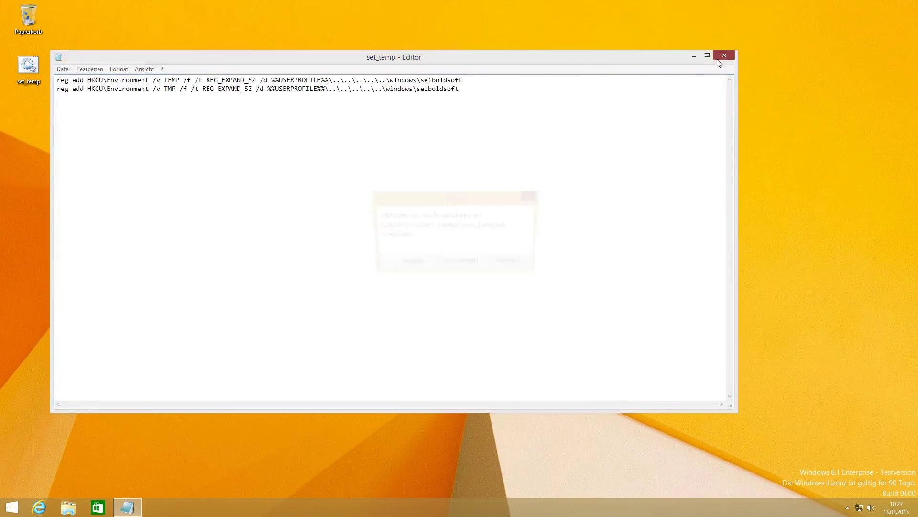
left_click(390, 263)
double_click(31, 68)
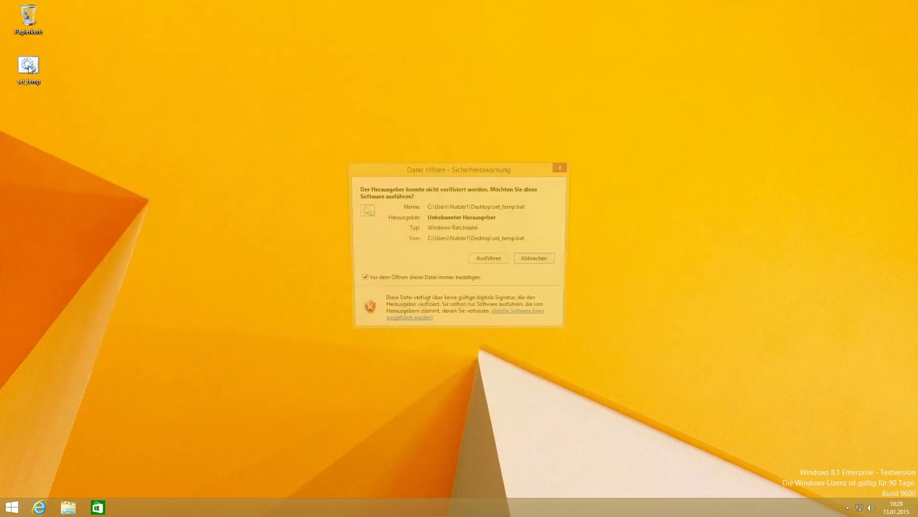
left_click(484, 260)
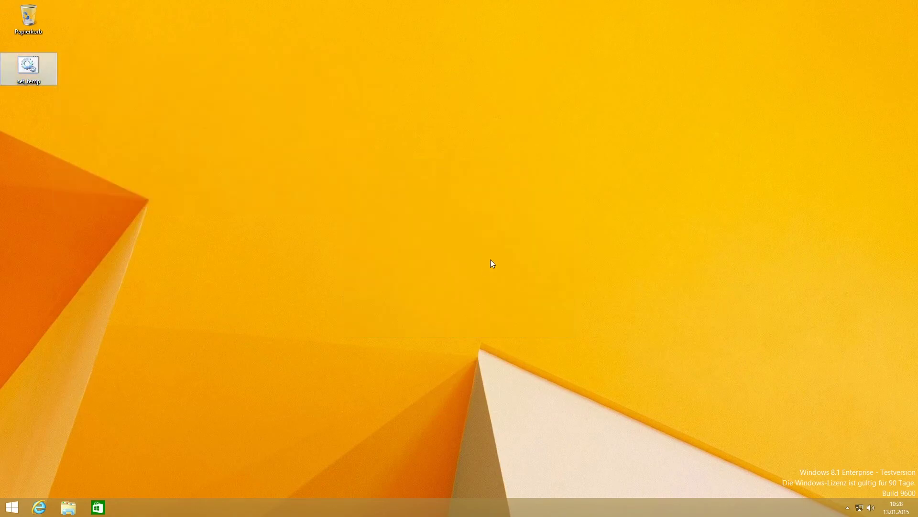
right_click(11, 508)
Step: Sign out of the Windows session via Herunterfahren oder abmelden > Abmelden
mouse_move(68, 502)
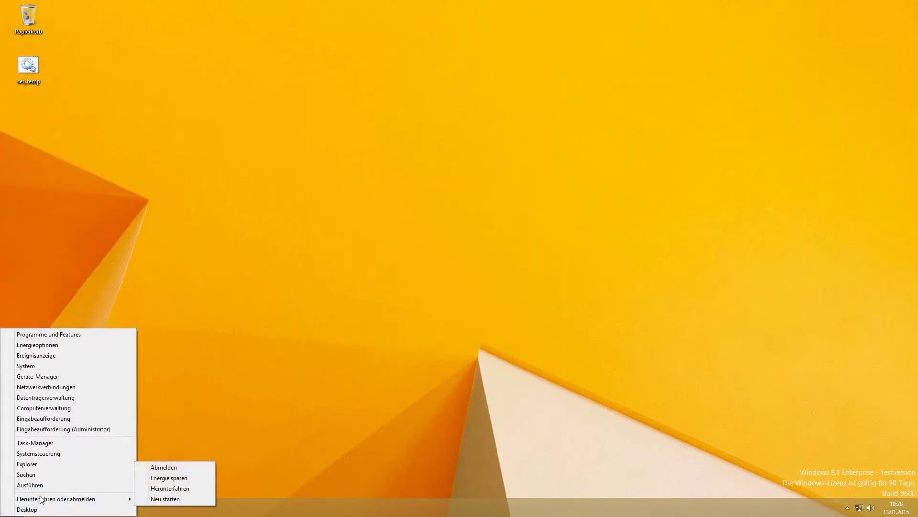
mouse_move(33, 500)
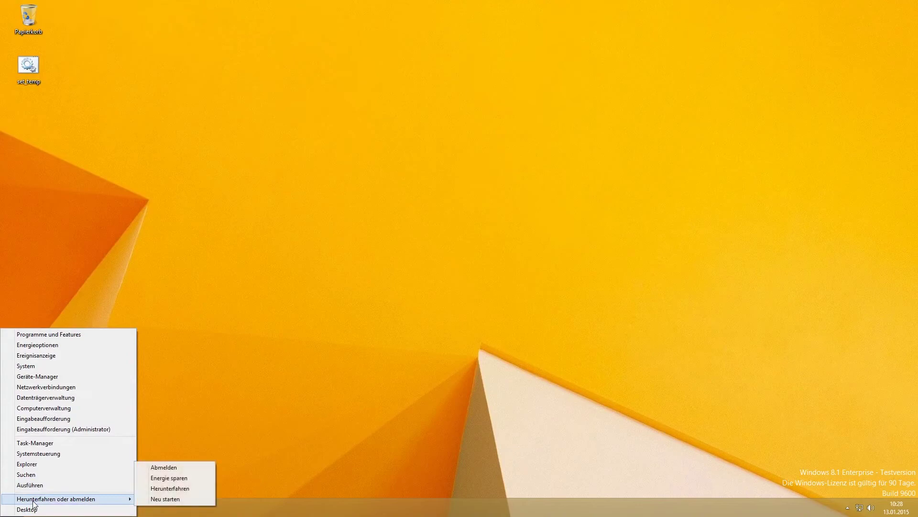
left_click(165, 466)
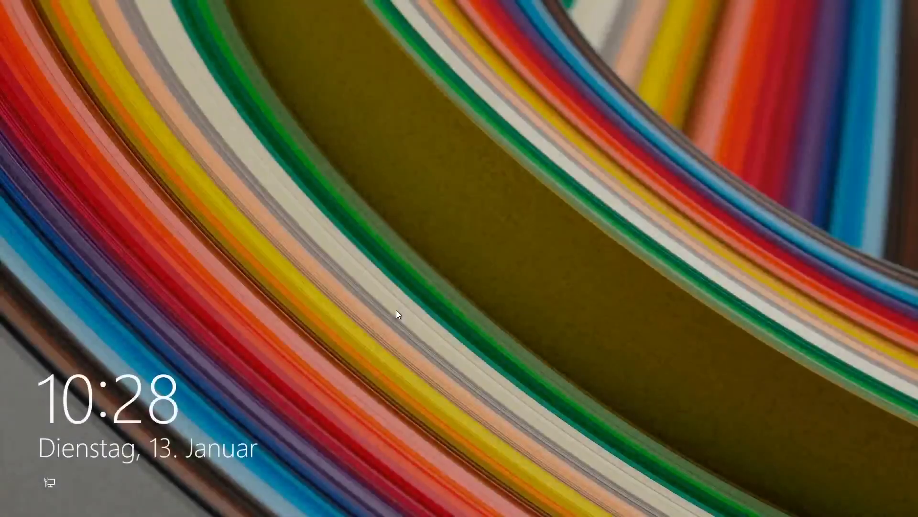
Step: Sign back in to the same user account with its password, then open File Explorer
left_click(396, 310)
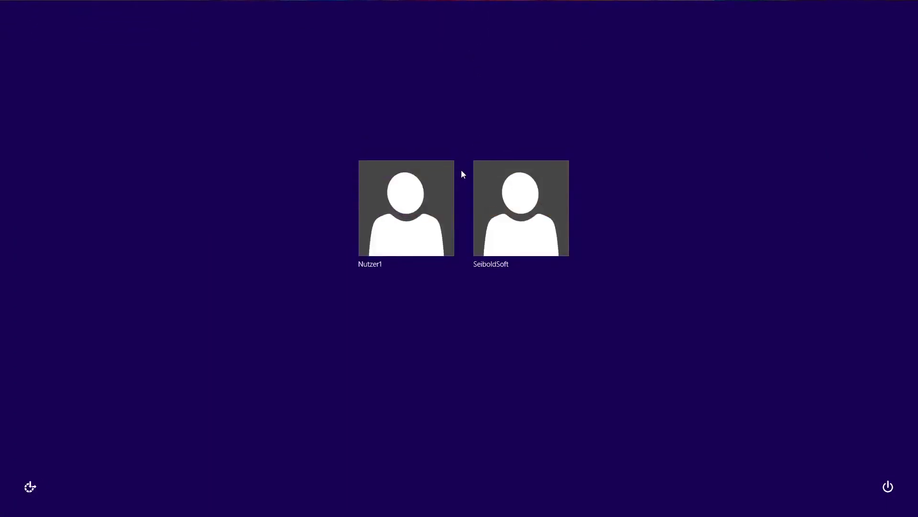
left_click(423, 228)
type("****")
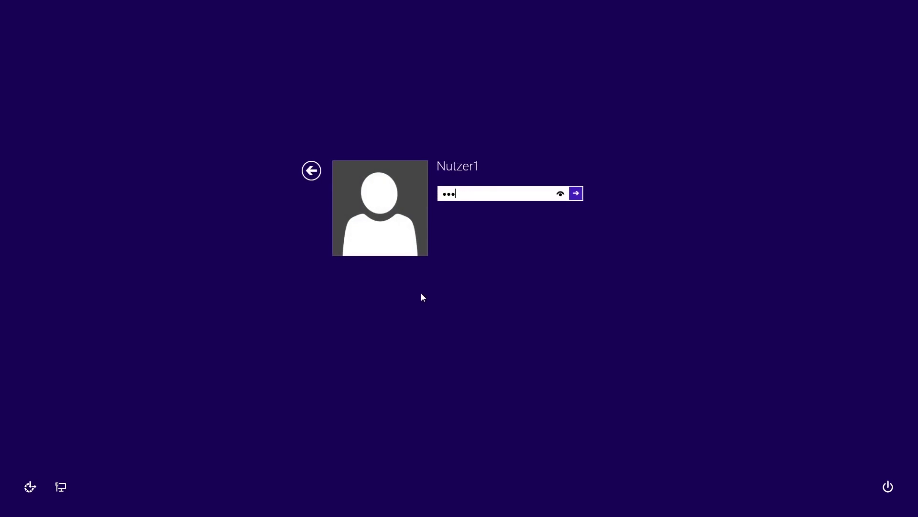
type("**")
key("Return")
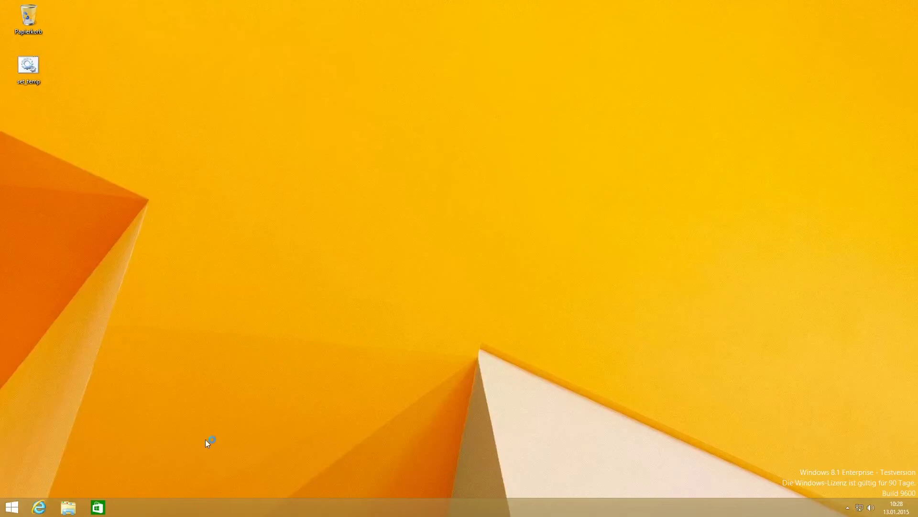
left_click(69, 507)
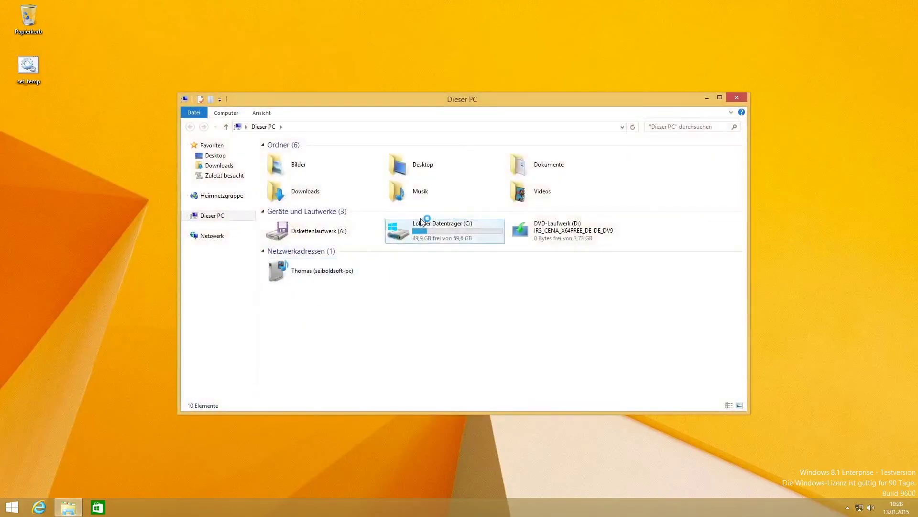
double_click(435, 237)
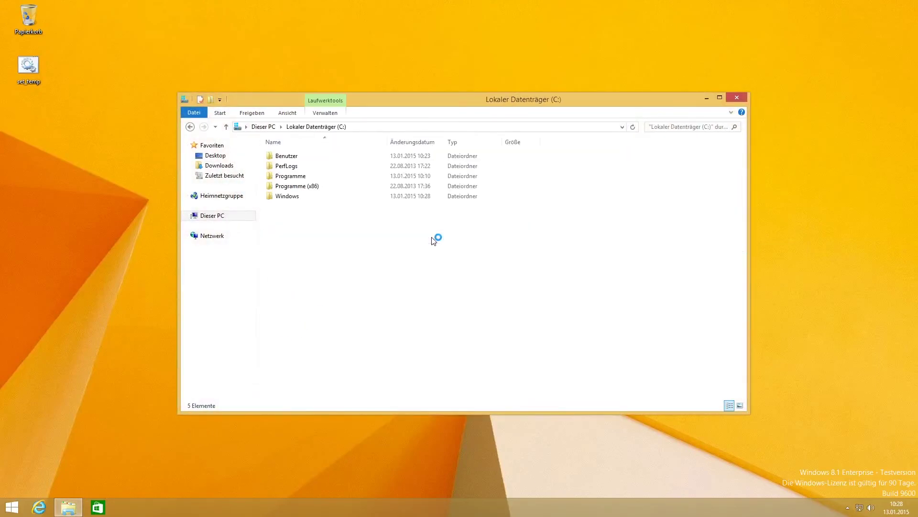
double_click(287, 197)
scroll(340, 262, "down", 6)
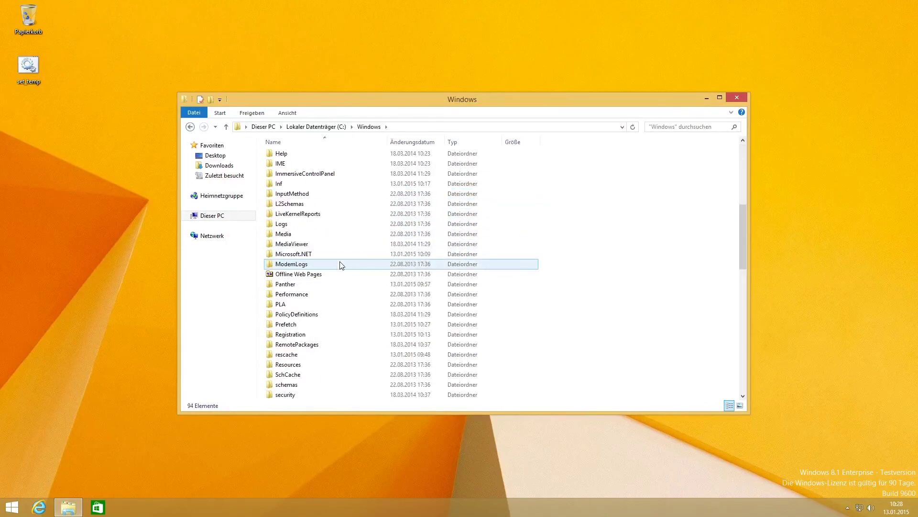
scroll(340, 262, "down", 2)
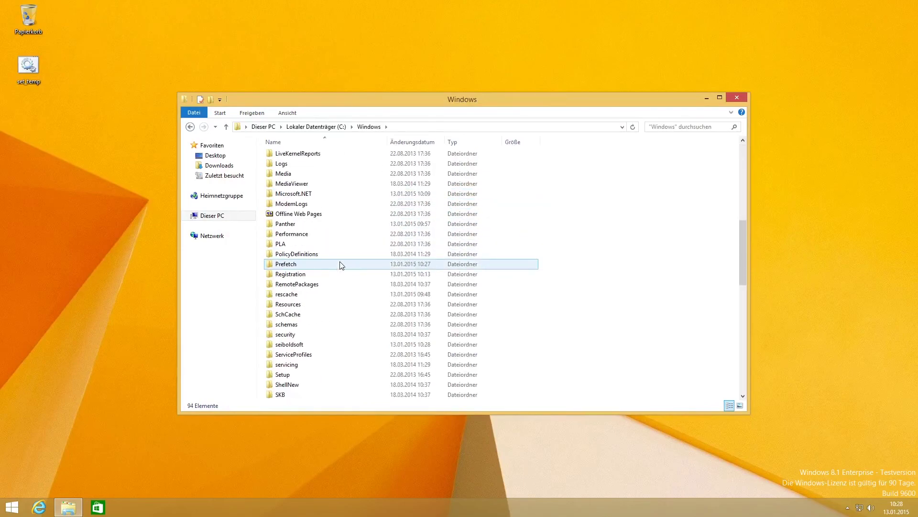
double_click(293, 347)
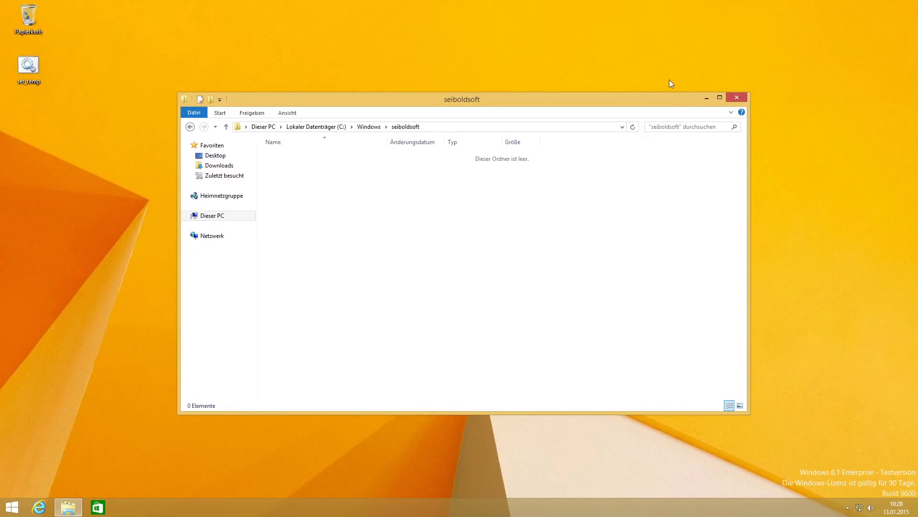
left_click(737, 98)
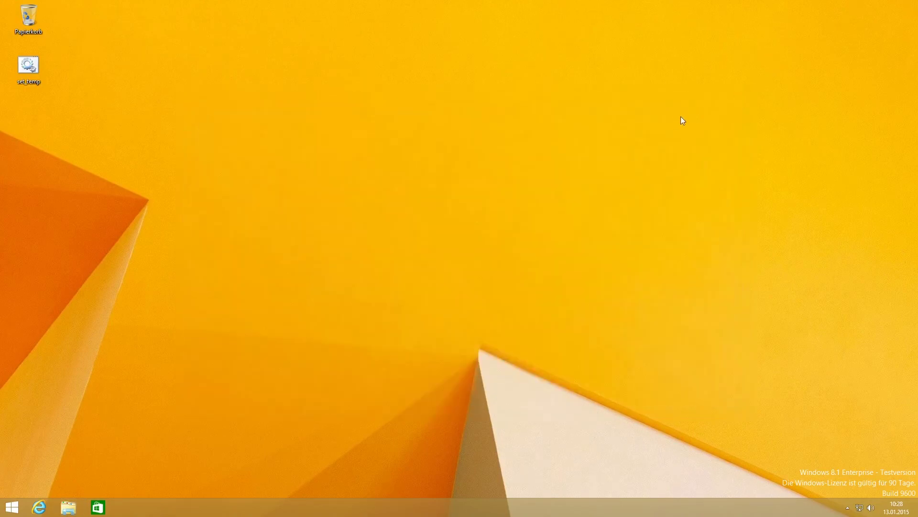